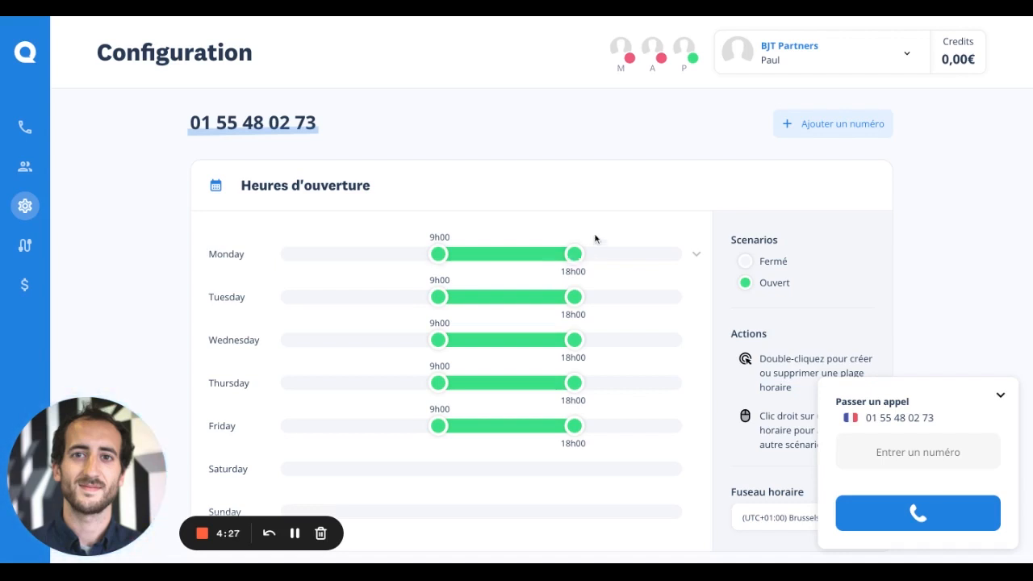
Step: Try the voice menu as the open-hours action and switch back to sending calls to users
left_click_drag(575, 255, 572, 254)
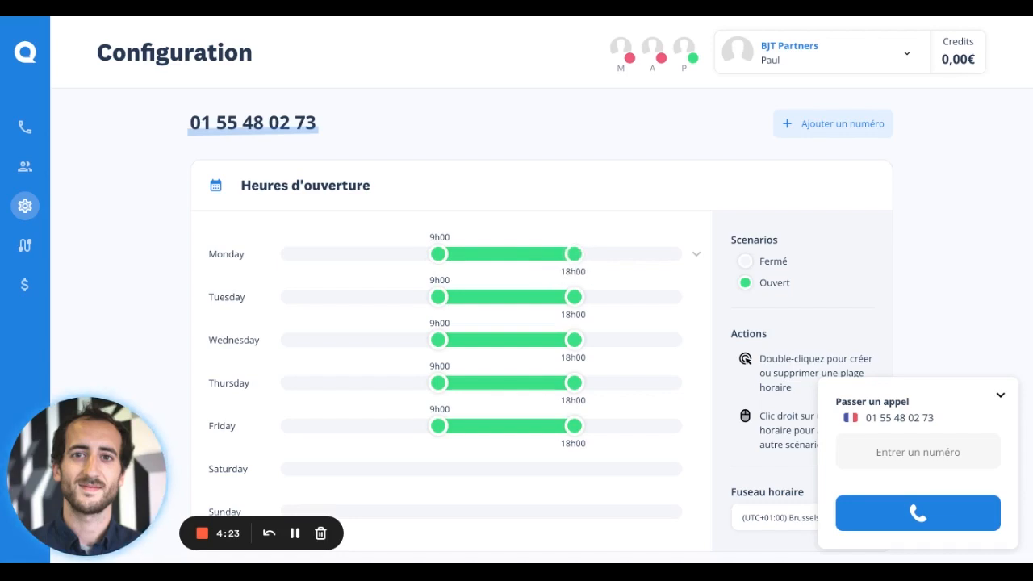
scroll(668, 353, "down", 3)
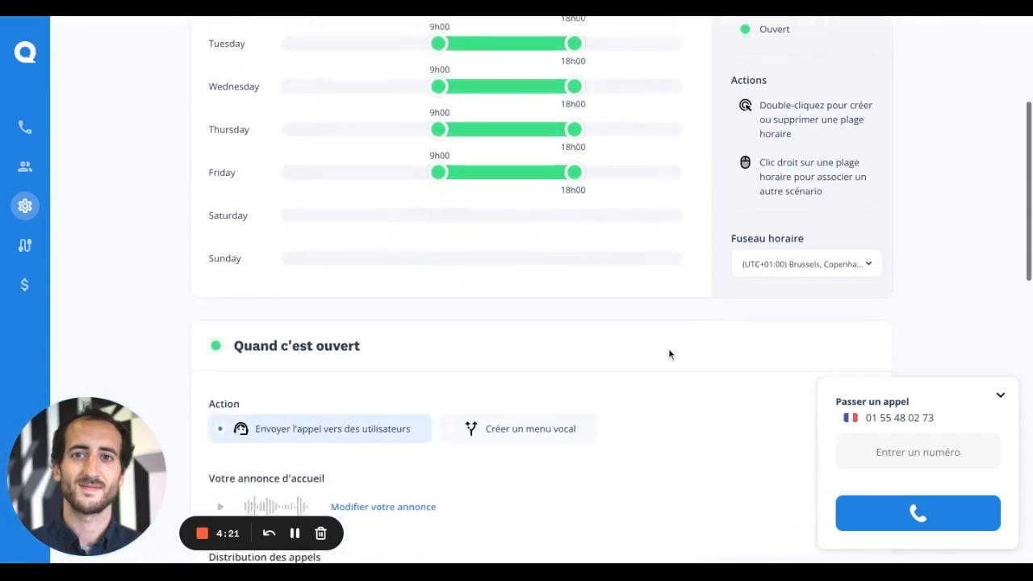
scroll(668, 354, "down", 2)
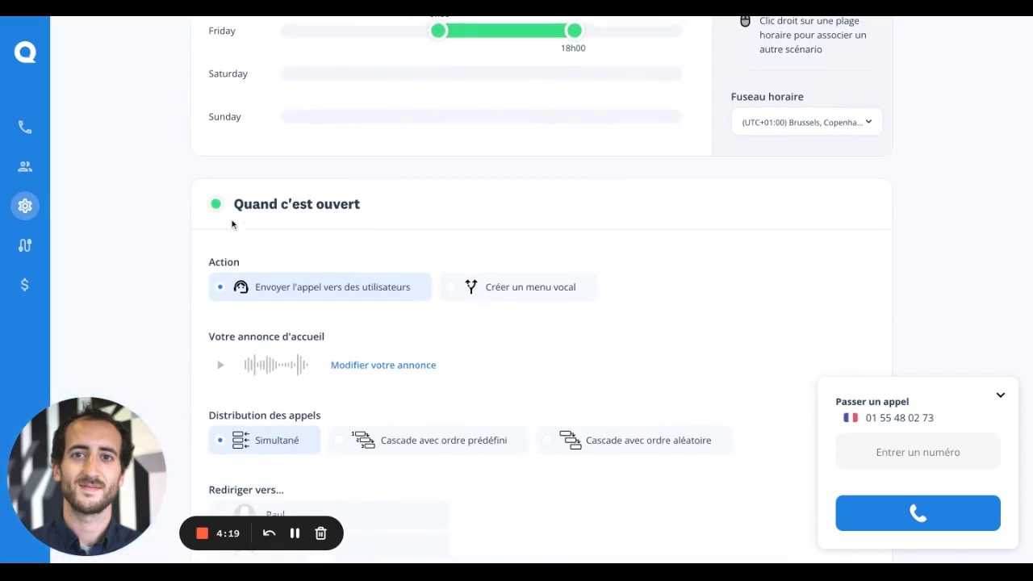
scroll(378, 237, "down", 1)
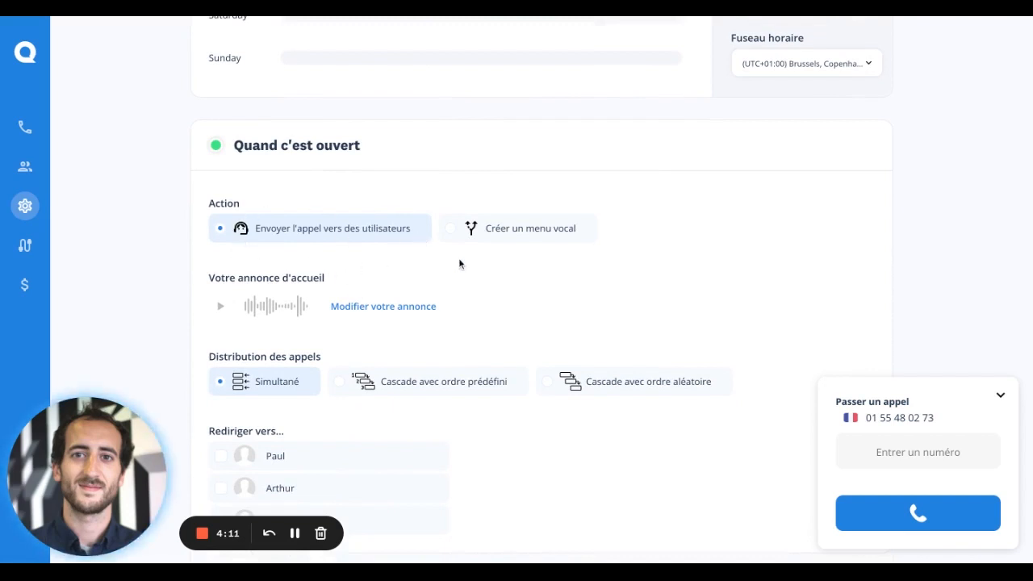
left_click(484, 229)
scroll(489, 287, "down", 2)
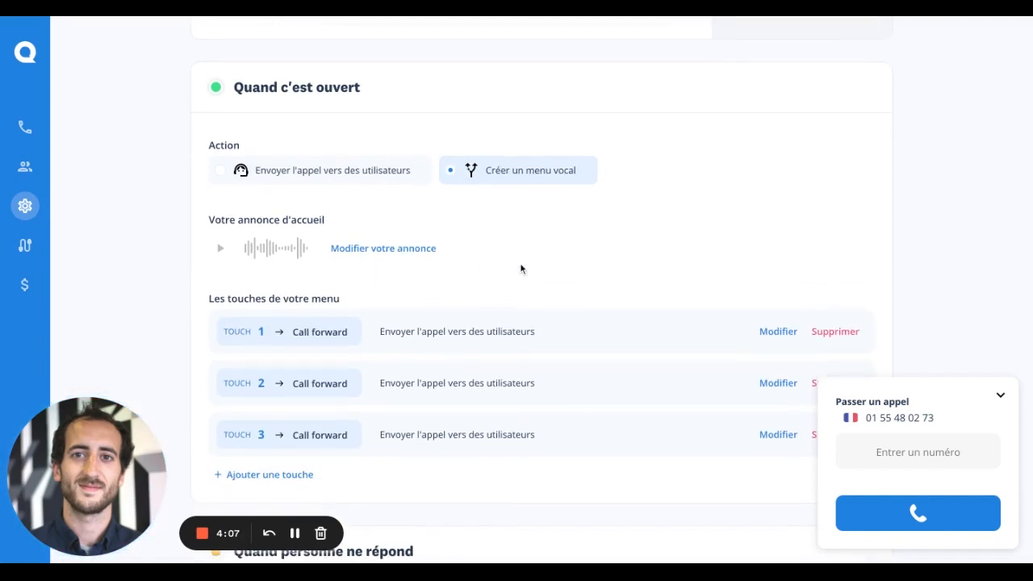
scroll(565, 258, "down", 1)
left_click(375, 140)
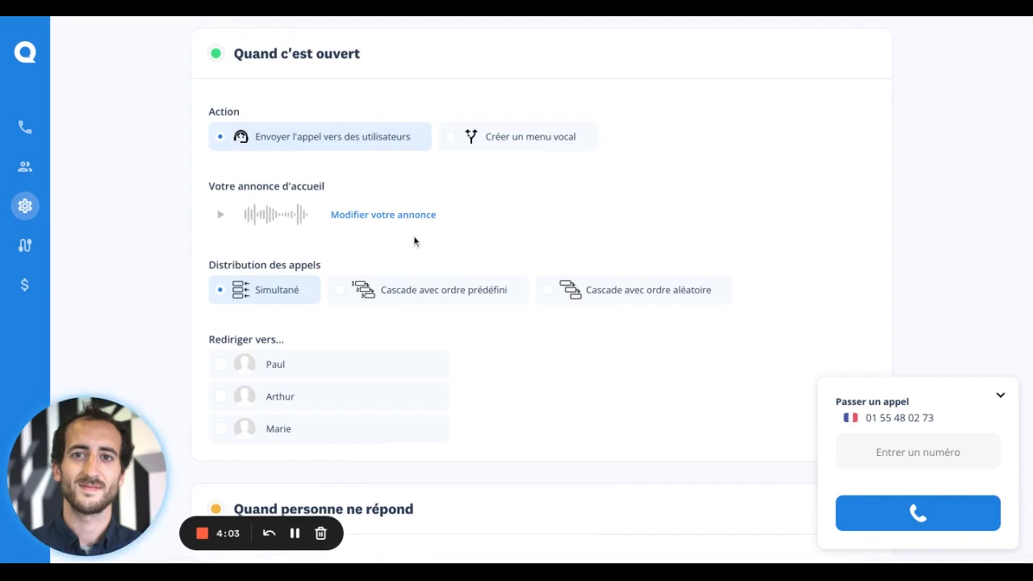
Step: Open the open-hours welcome announcement for editing and set its voice to Agathe
scroll(428, 238, "up", 2)
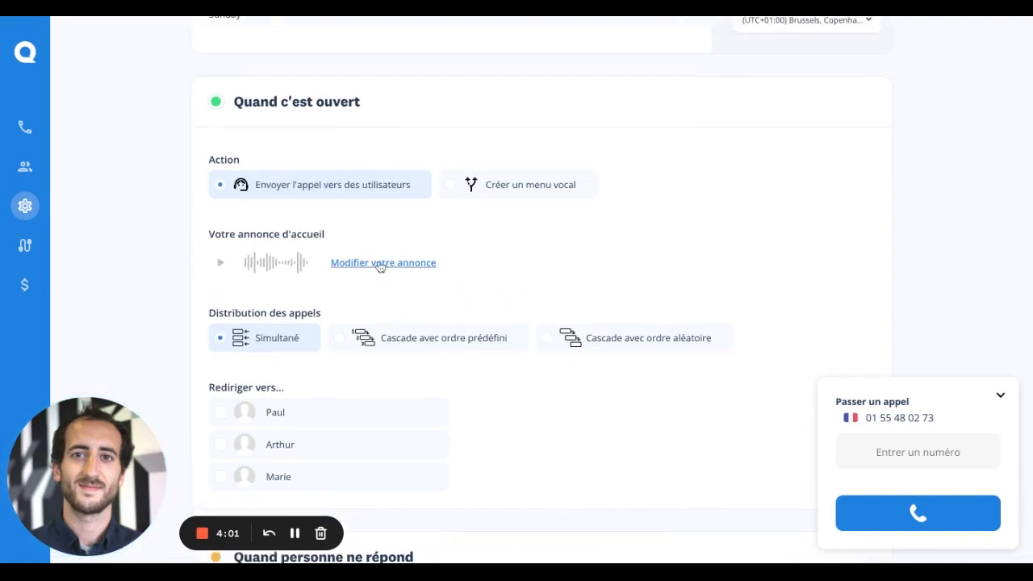
left_click(381, 265)
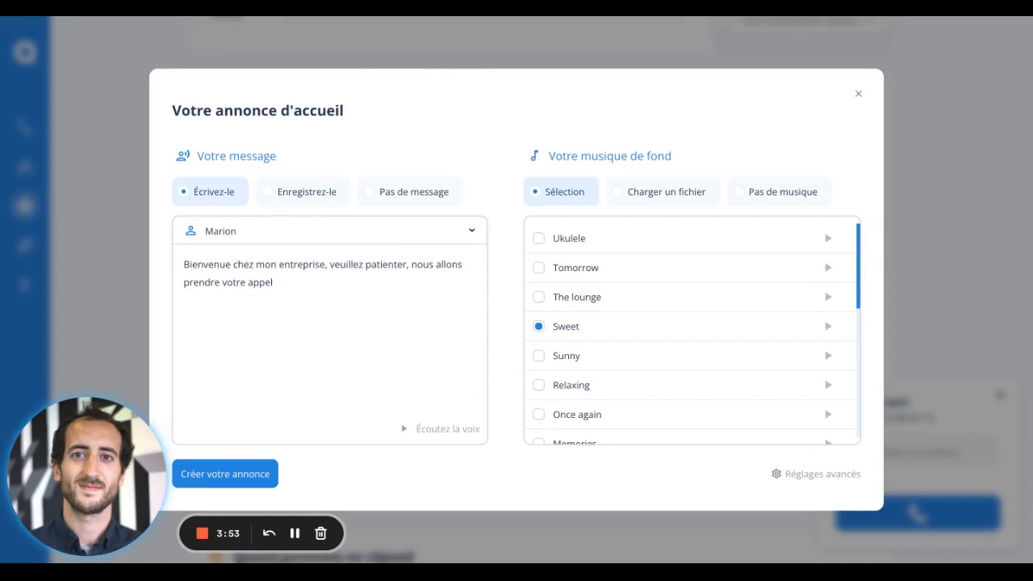
left_click(271, 235)
scroll(288, 343, "down", 1)
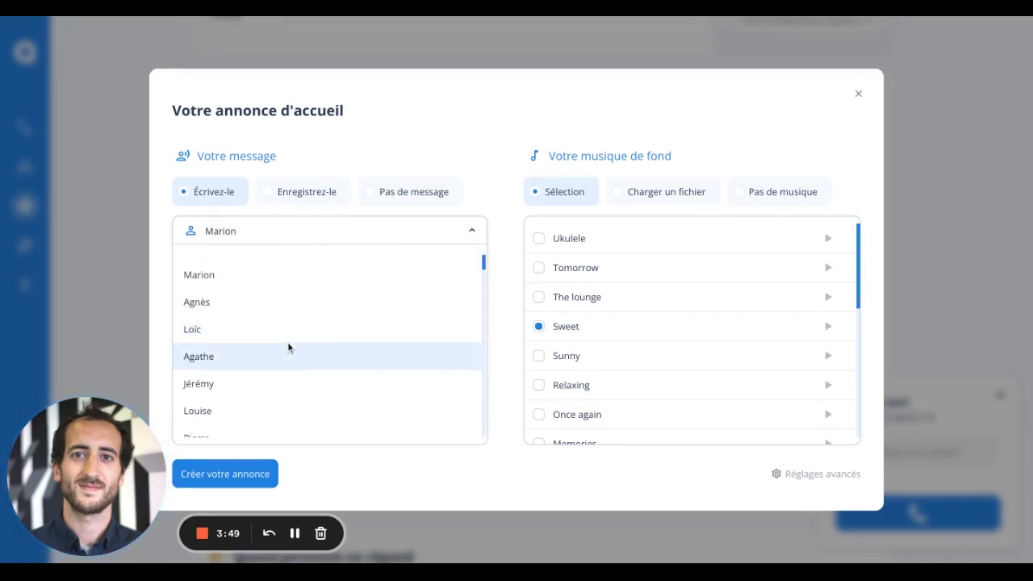
left_click(282, 356)
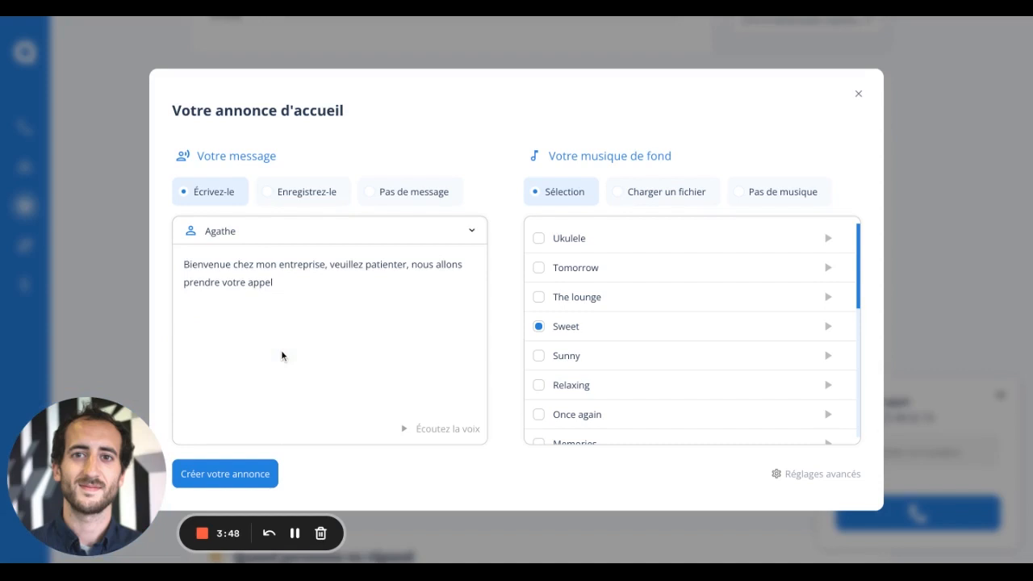
Step: Delete the end of the welcome message and rewrite it as "prendre votre appel"
double_click(285, 286)
key("BackSpace")
key("BackSpace")
key("BackSpace")
key("BackSpace")
key("BackSpace")
key("BackSpace")
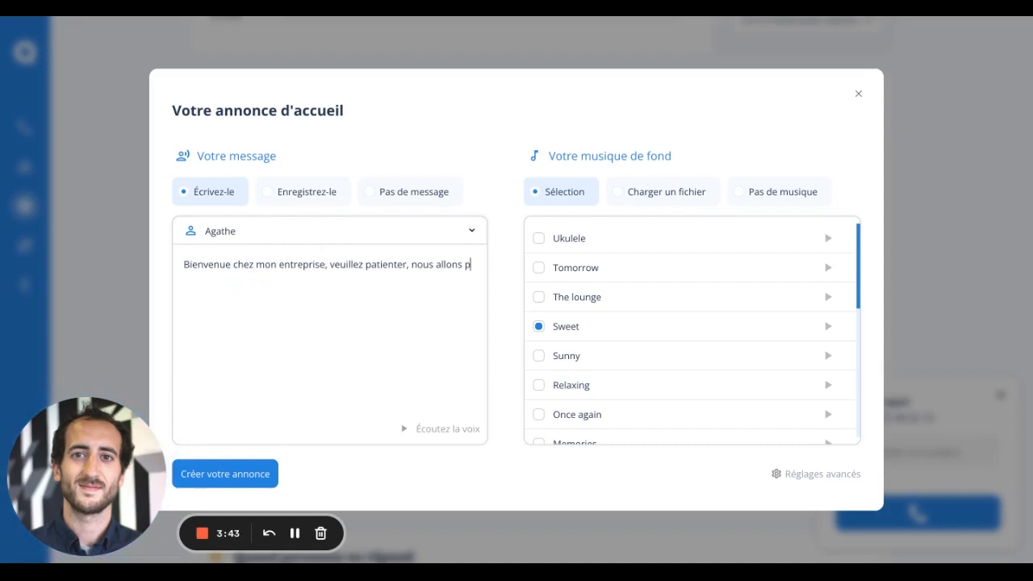
type("prendre votre appel")
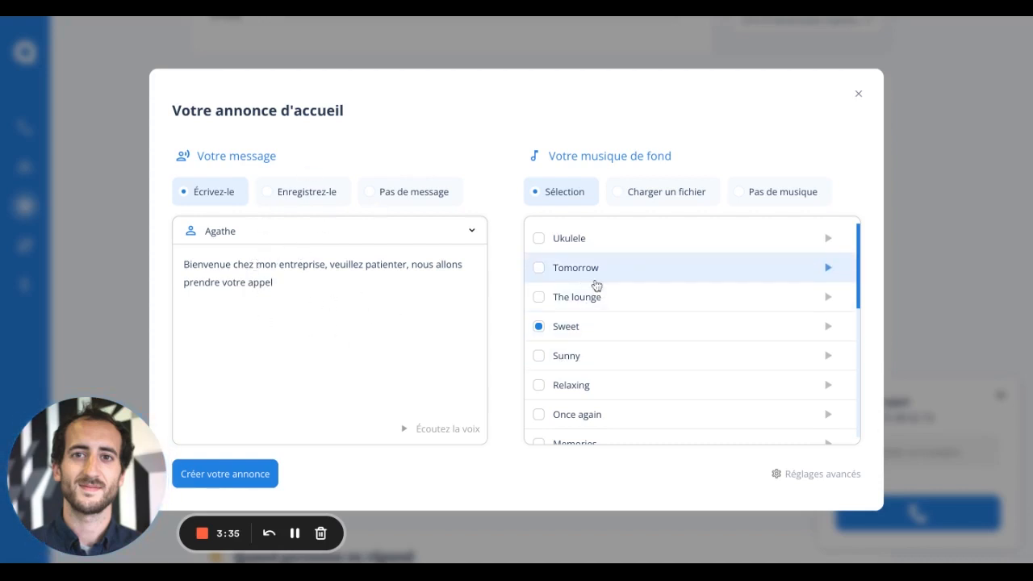
Step: Set the announcement's background music to Sunny, and create and confirm the announcement
left_click(540, 299)
left_click(540, 327)
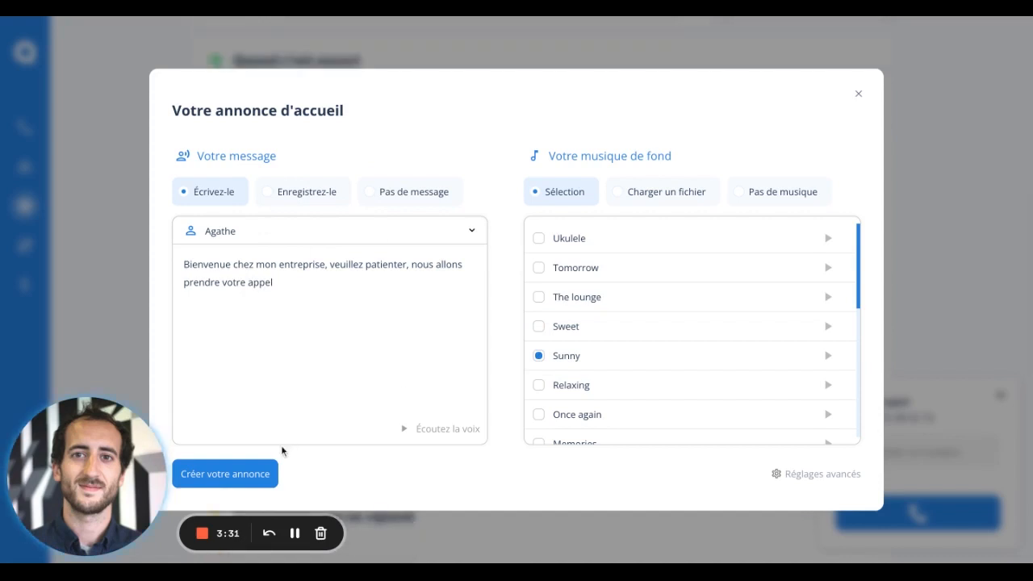
left_click(244, 477)
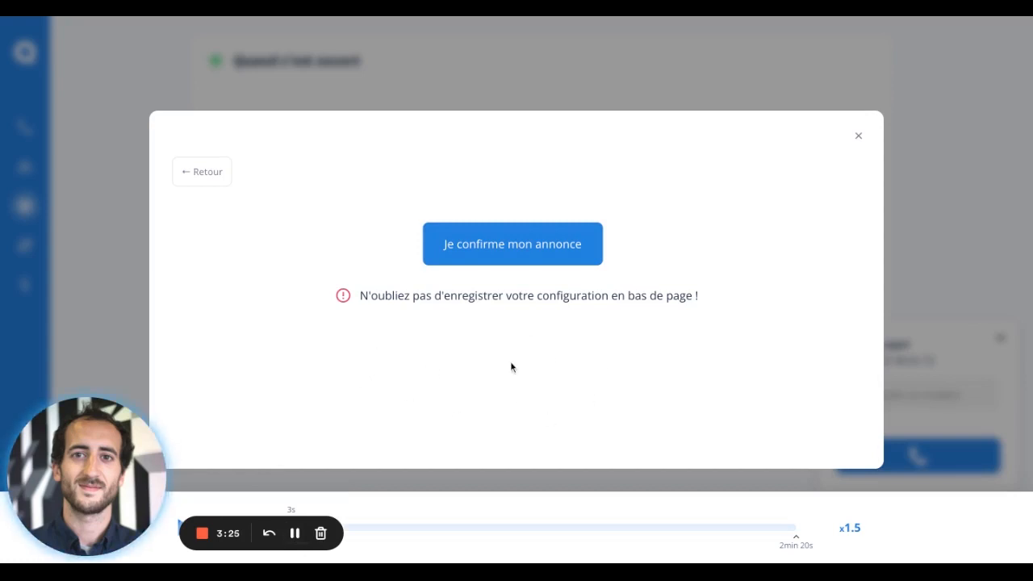
left_click(525, 255)
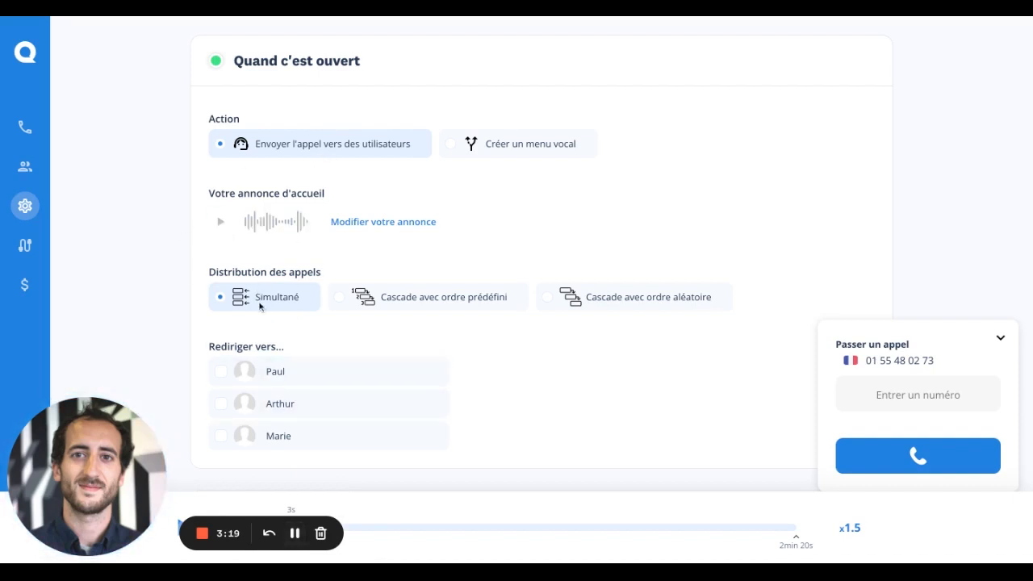
Step: Select all three listed users as recipients of the redirected open-hours calls
scroll(149, 307, "down", 1)
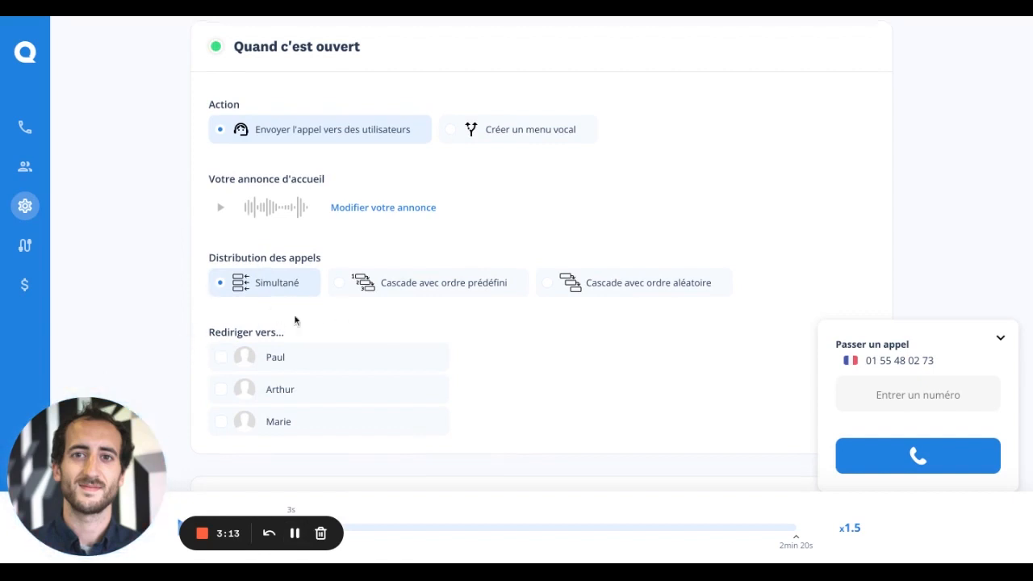
left_click(221, 357)
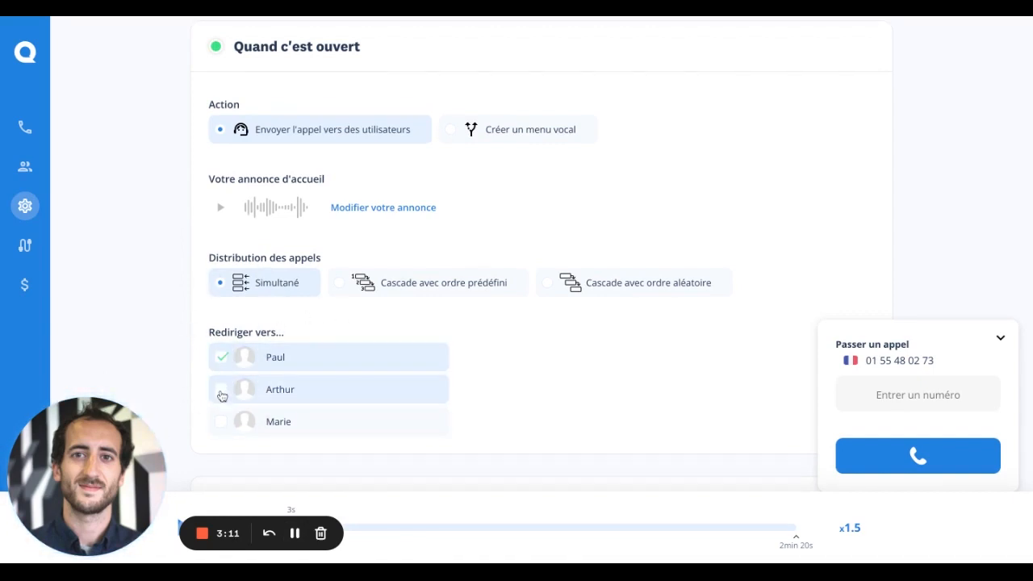
left_click(221, 391)
left_click(222, 422)
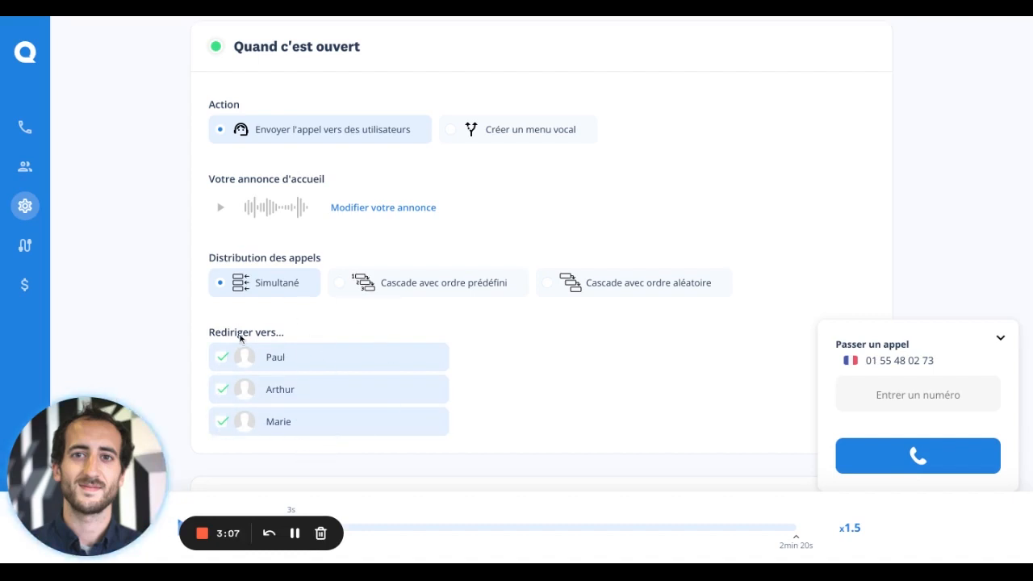
Step: Rank the third user first under Cascade avec ordre prédéfini, and switch the call distribution to Cascade avec ordre aléatoire
left_click(339, 284)
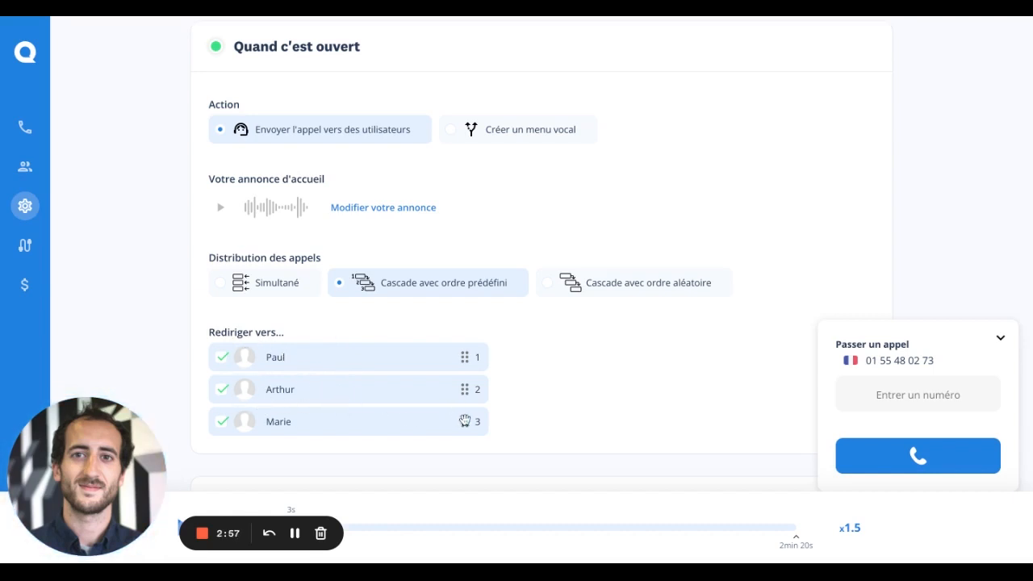
left_click_drag(465, 421, 406, 361)
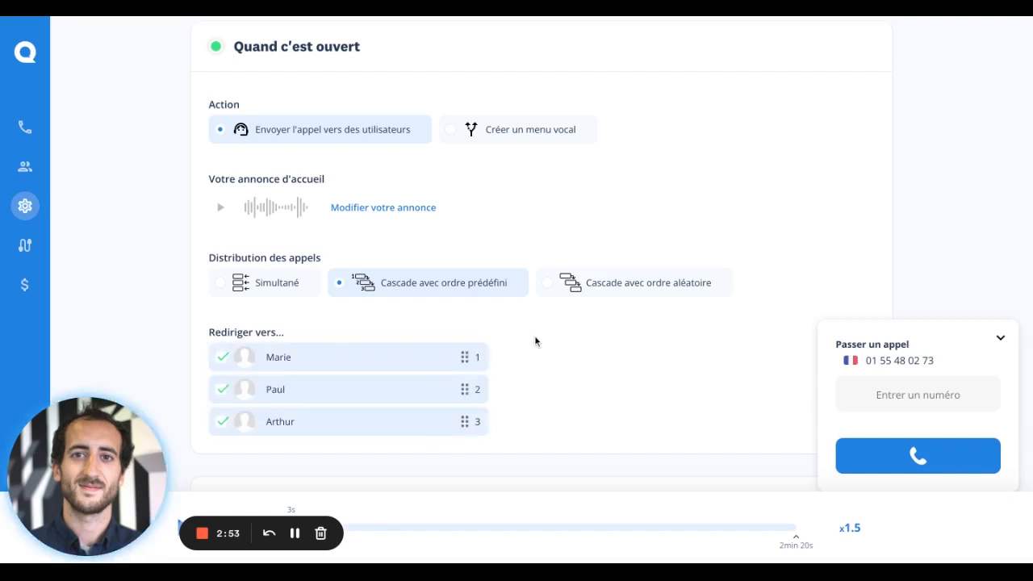
left_click(547, 286)
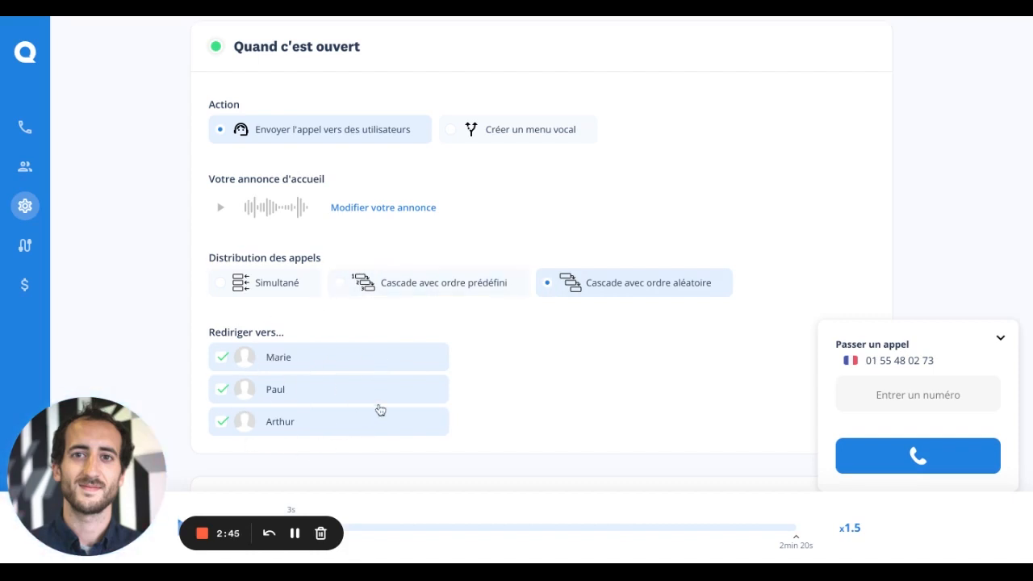
Step: Switch the open-hours action to a voice menu and review the settings of menu key 1
scroll(499, 399, "up", 2)
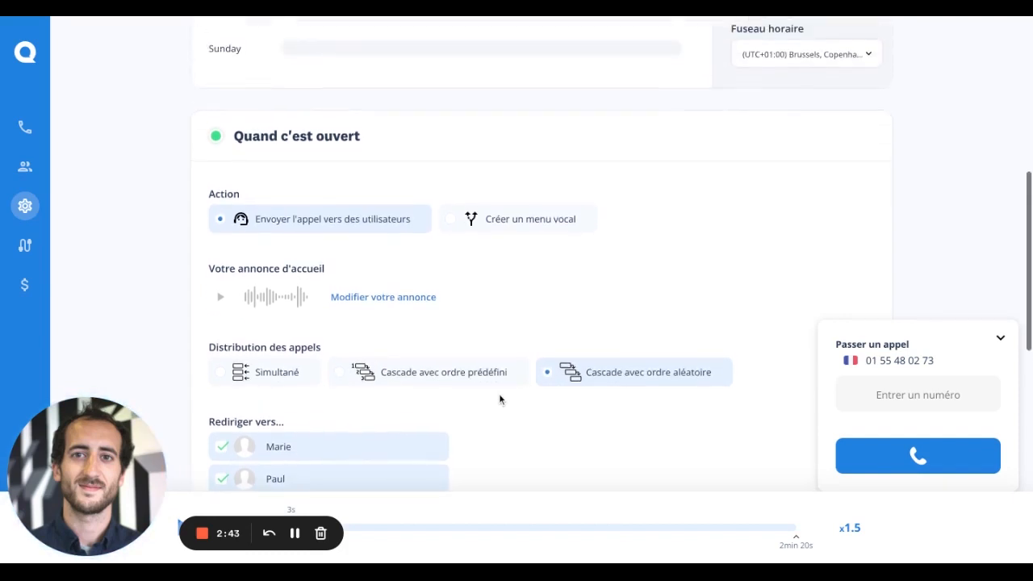
scroll(499, 398, "down", 1)
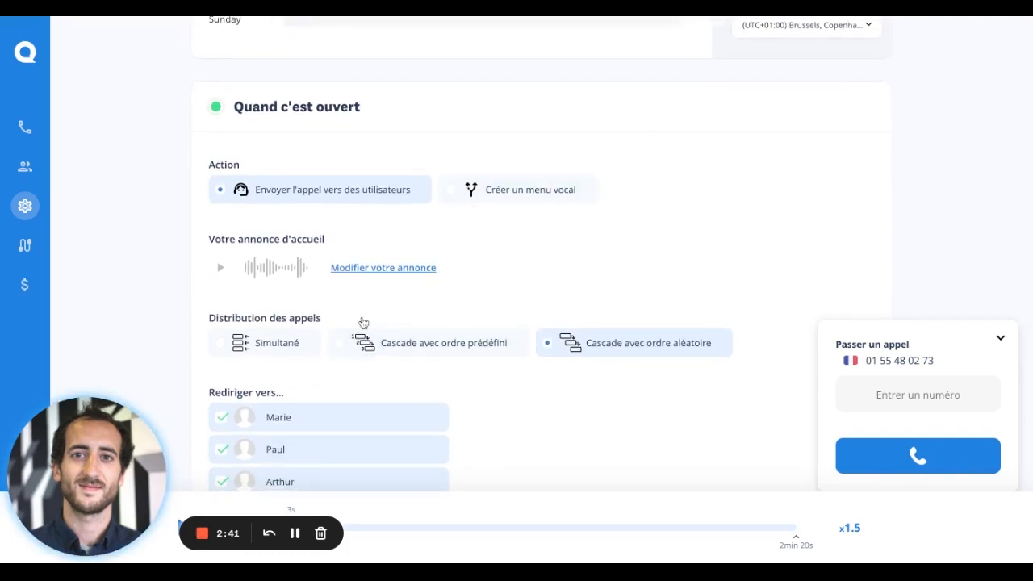
left_click(461, 198)
scroll(486, 319, "down", 2)
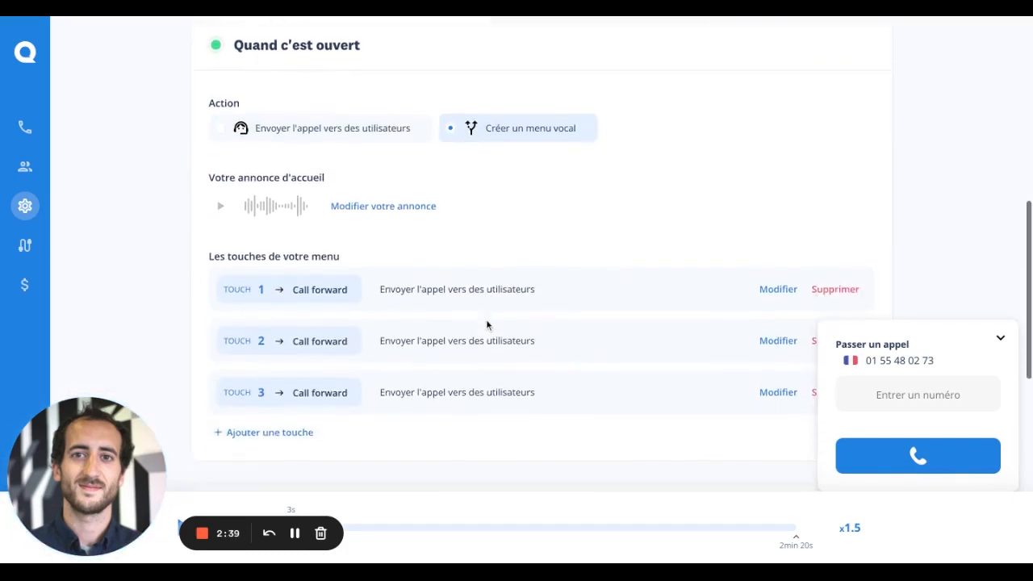
left_click(778, 248)
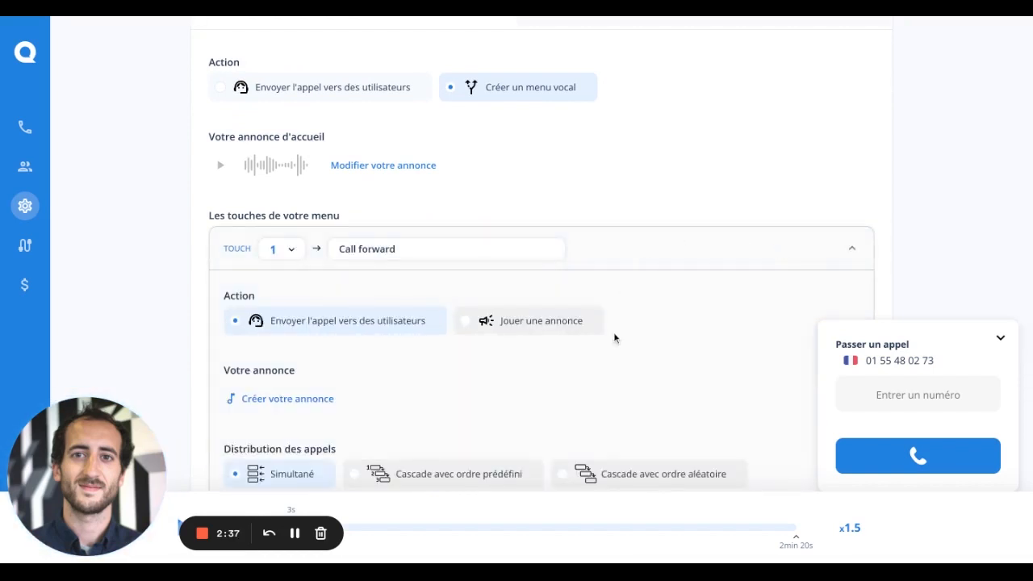
scroll(613, 335, "down", 3)
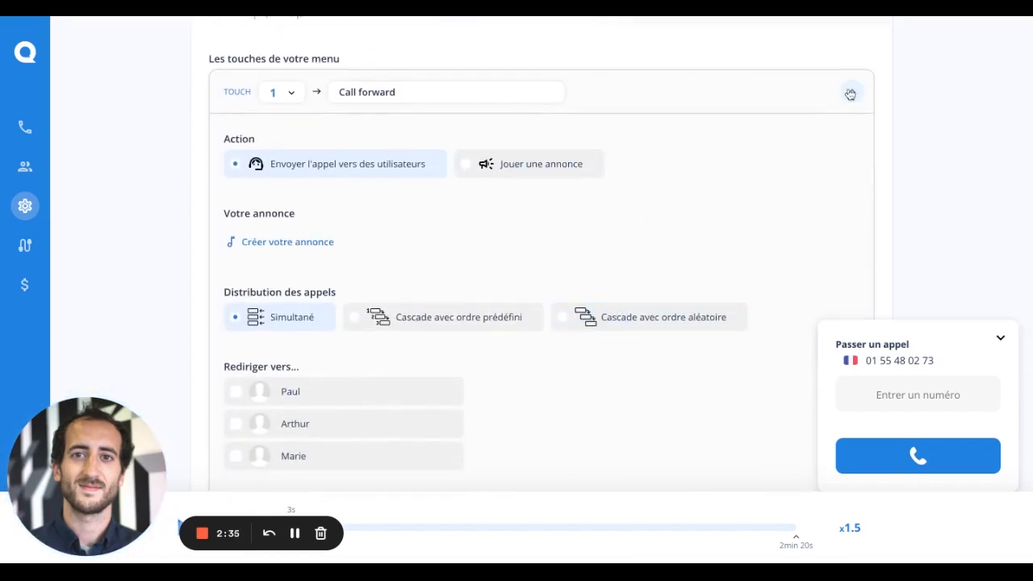
left_click(855, 93)
scroll(656, 205, "down", 1)
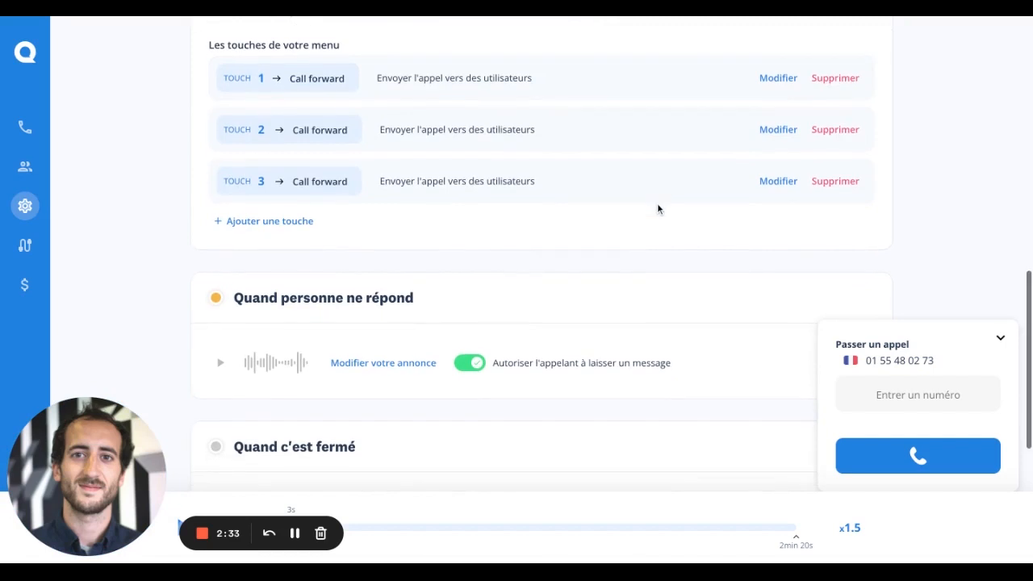
Step: Review the announcement for unanswered calls and try the option that lets callers leave a message
scroll(657, 208, "down", 3)
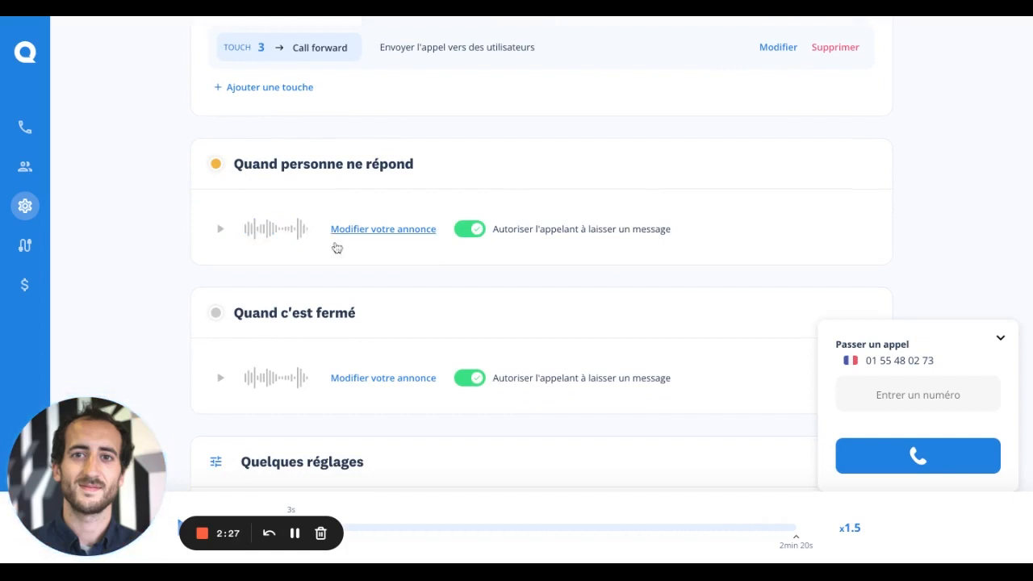
left_click(388, 234)
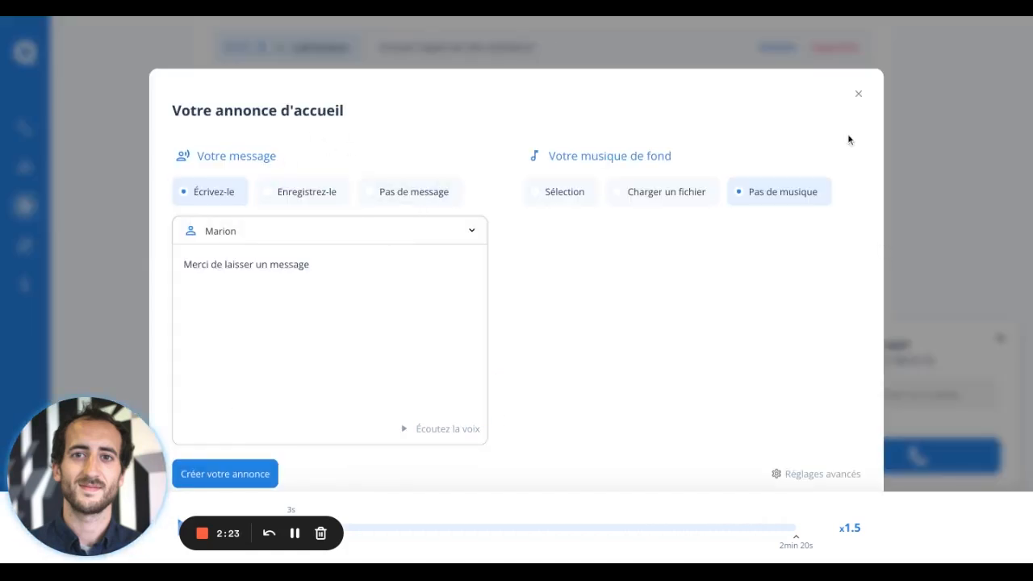
left_click(859, 94)
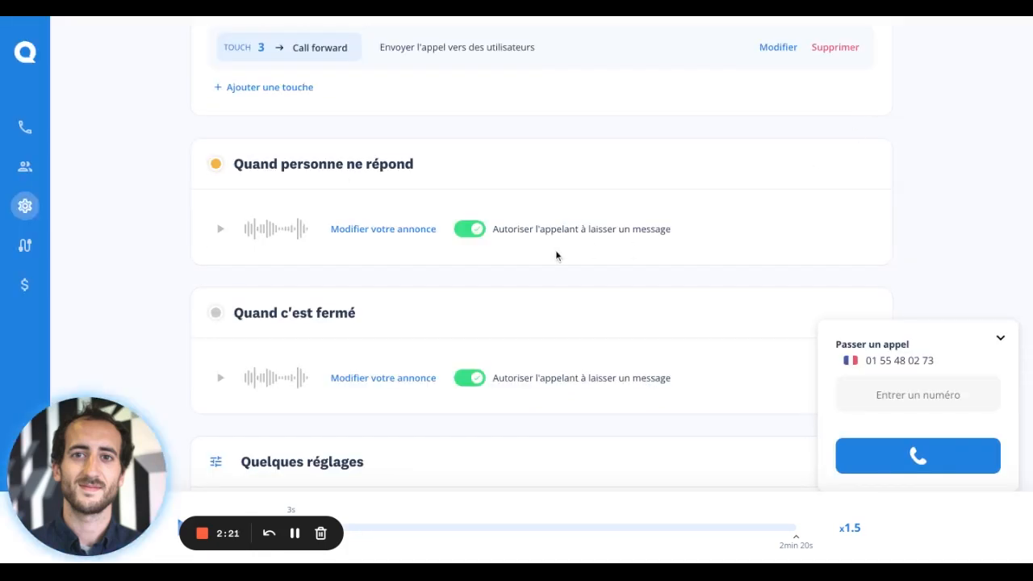
left_click(472, 233)
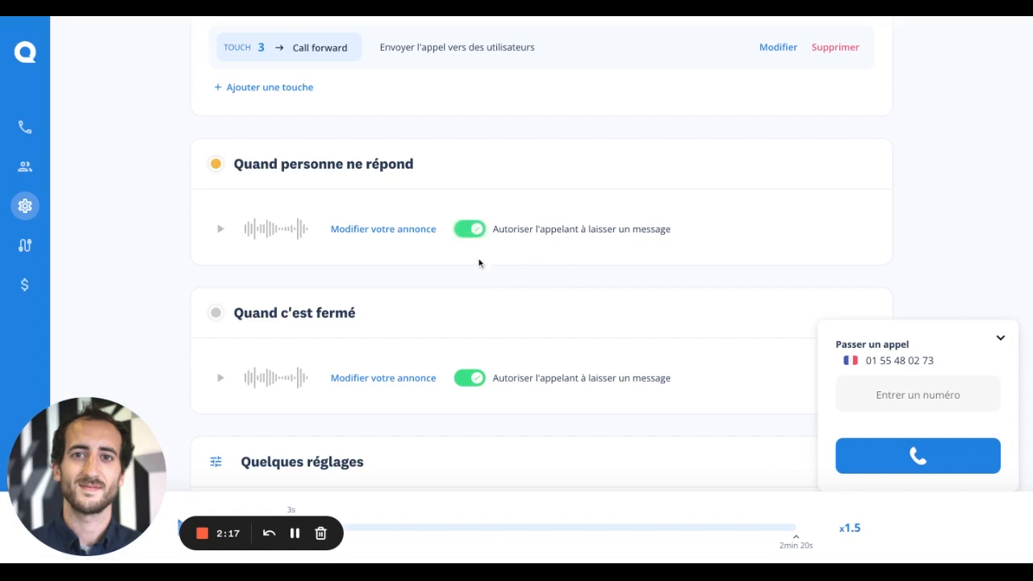
Step: Review the closed-hours announcement and turn off the option that lets callers leave a message
scroll(463, 275, "down", 1)
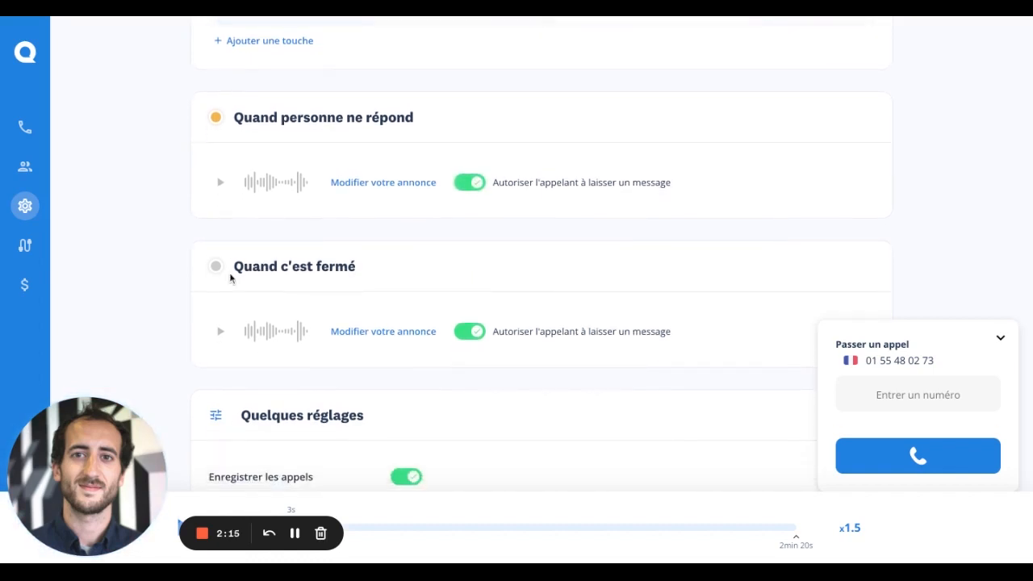
left_click(380, 341)
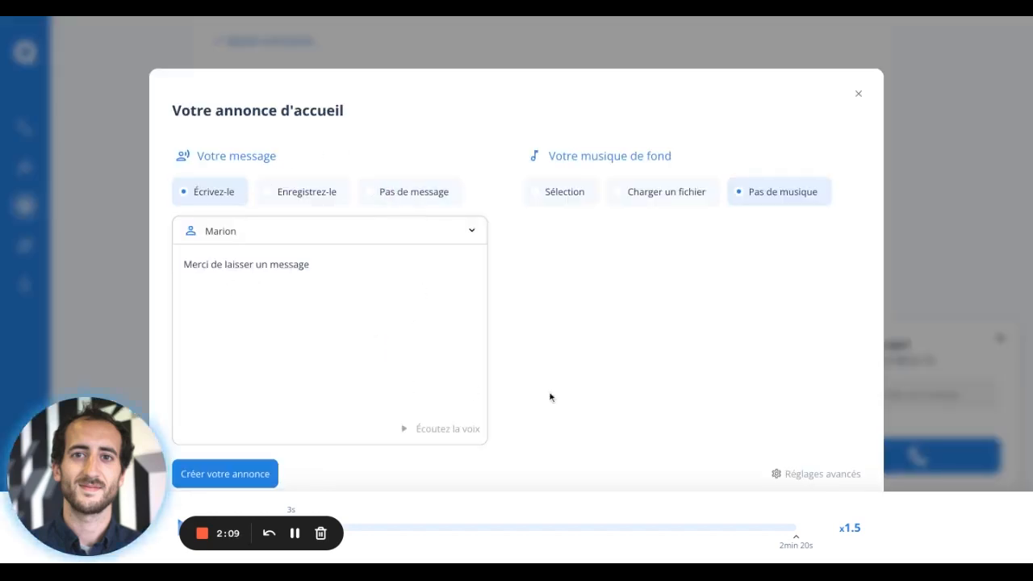
left_click(857, 95)
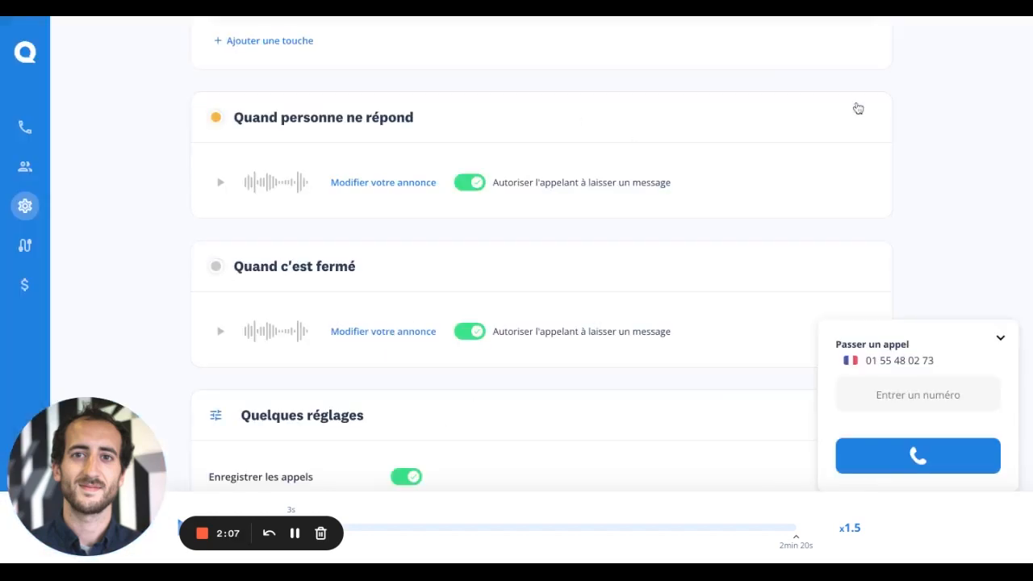
left_click(472, 331)
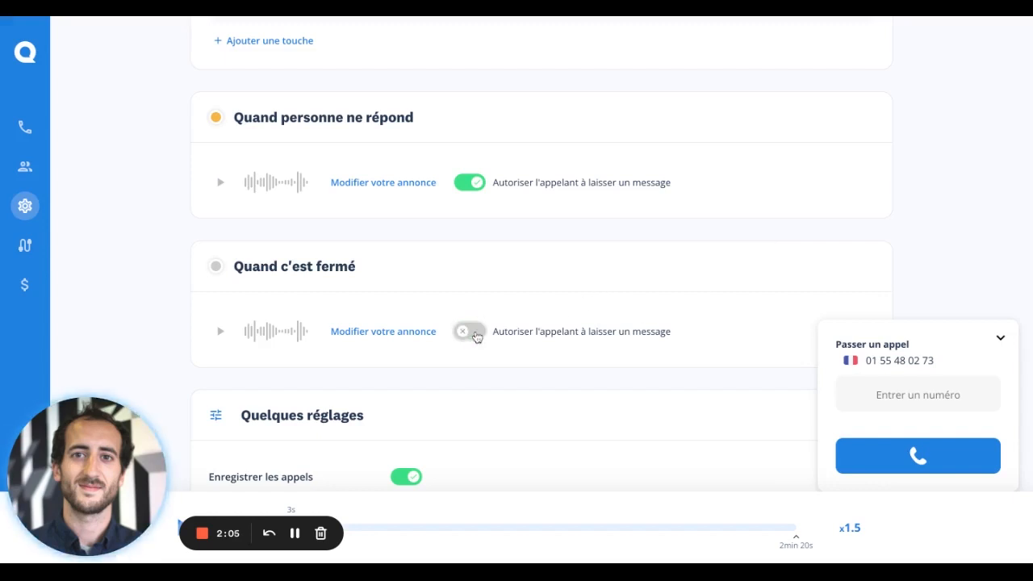
Step: Allow callers to leave a message when the line is closed, review the call recording and duration settings, and save the configuration
left_click(471, 333)
scroll(439, 371, "down", 1)
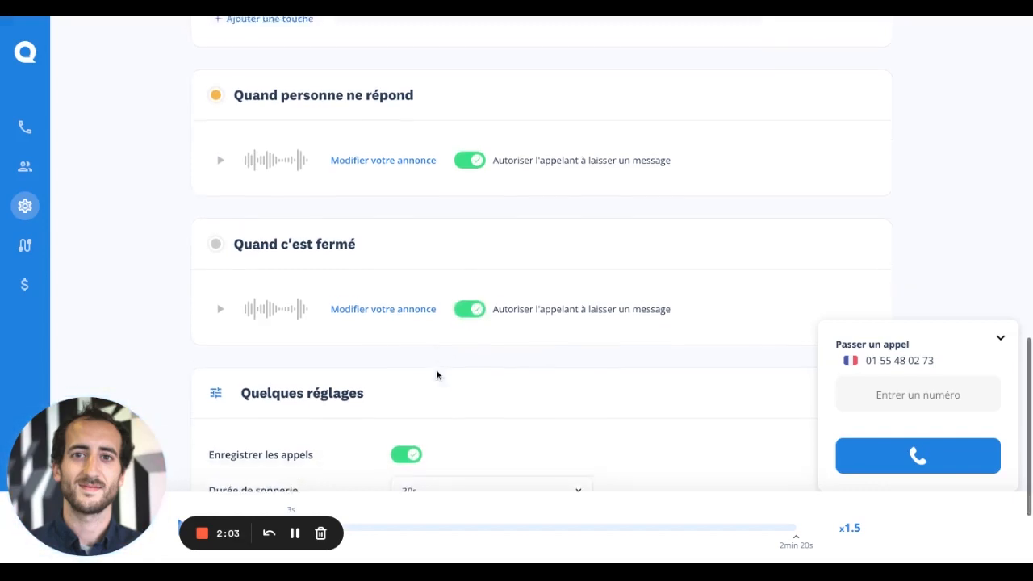
scroll(436, 376, "down", 4)
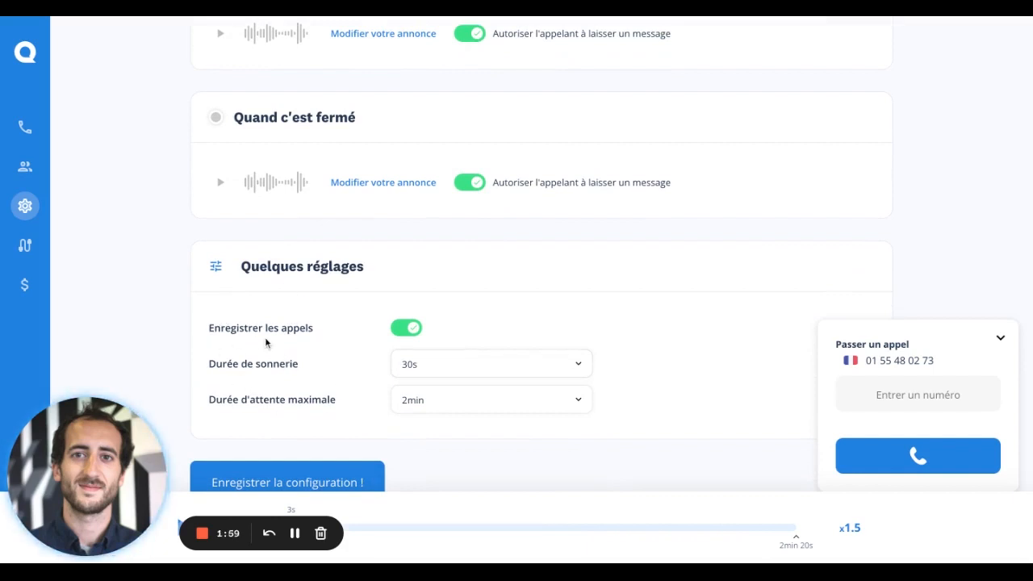
scroll(307, 394, "down", 1)
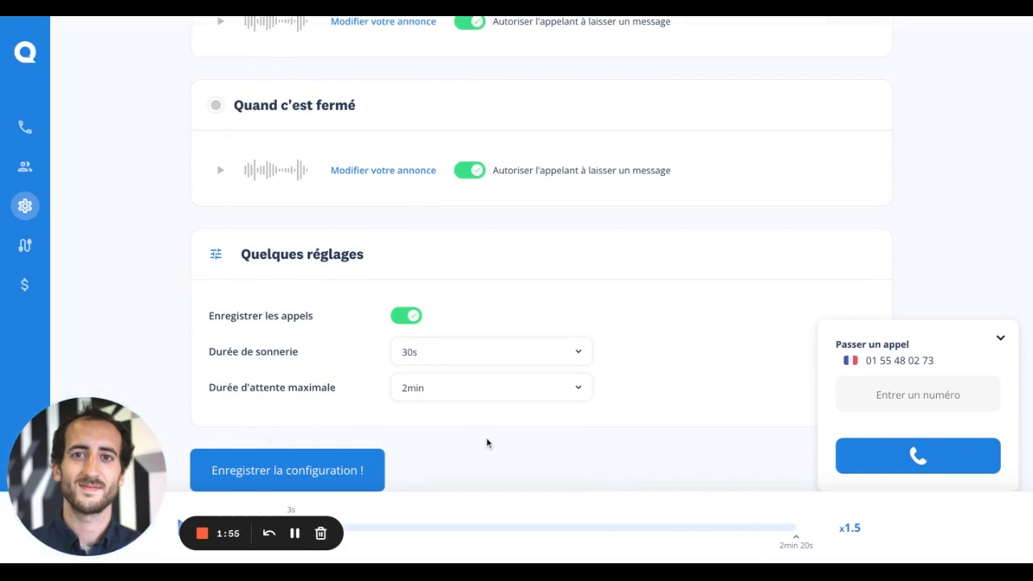
left_click(317, 472)
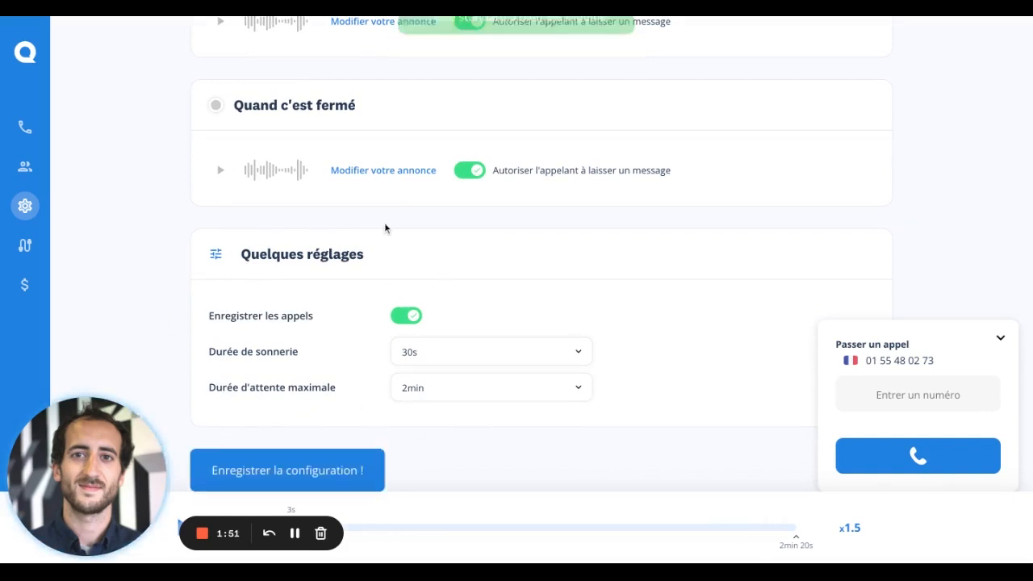
scroll(384, 229, "up", 3)
scroll(384, 226, "up", 10)
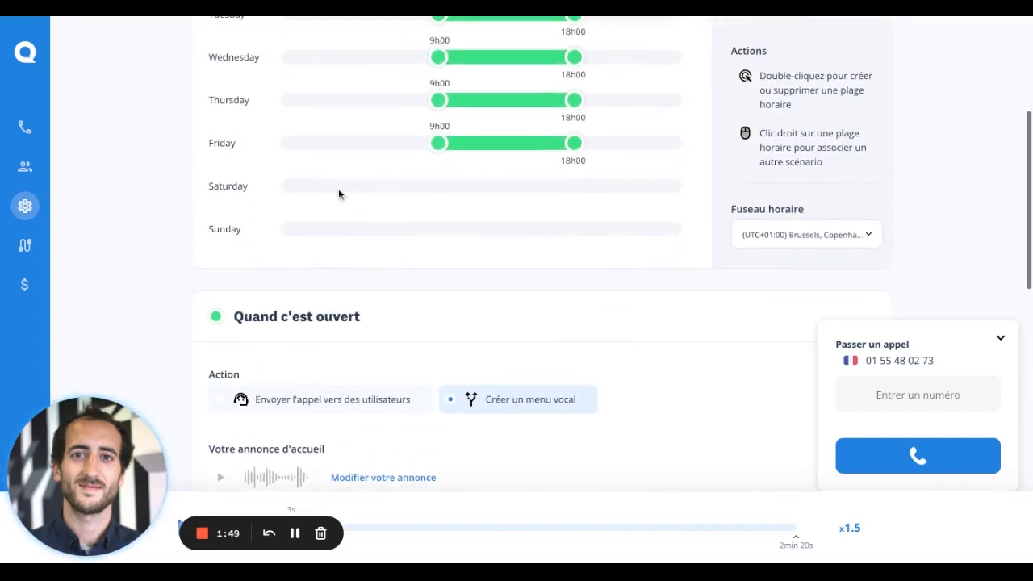
scroll(160, 202, "up", 4)
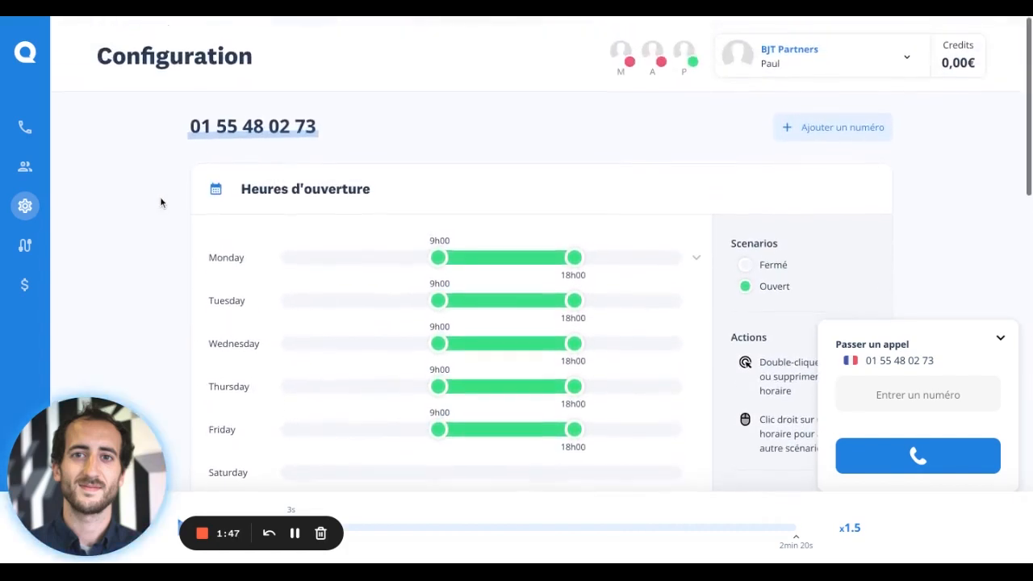